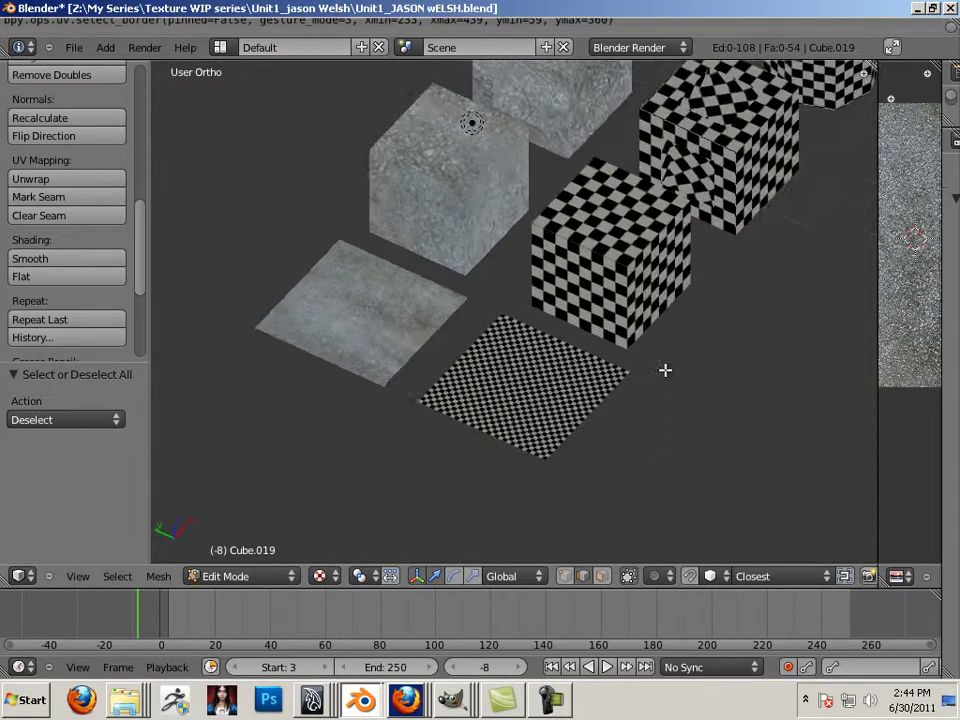
- Examine the stone and checker textures on the planes, the plain cubes and the cubes with recessed faces
{"action": "scroll", "coordinate": [699, 346], "scroll_direction": "up", "scroll_amount": 2}
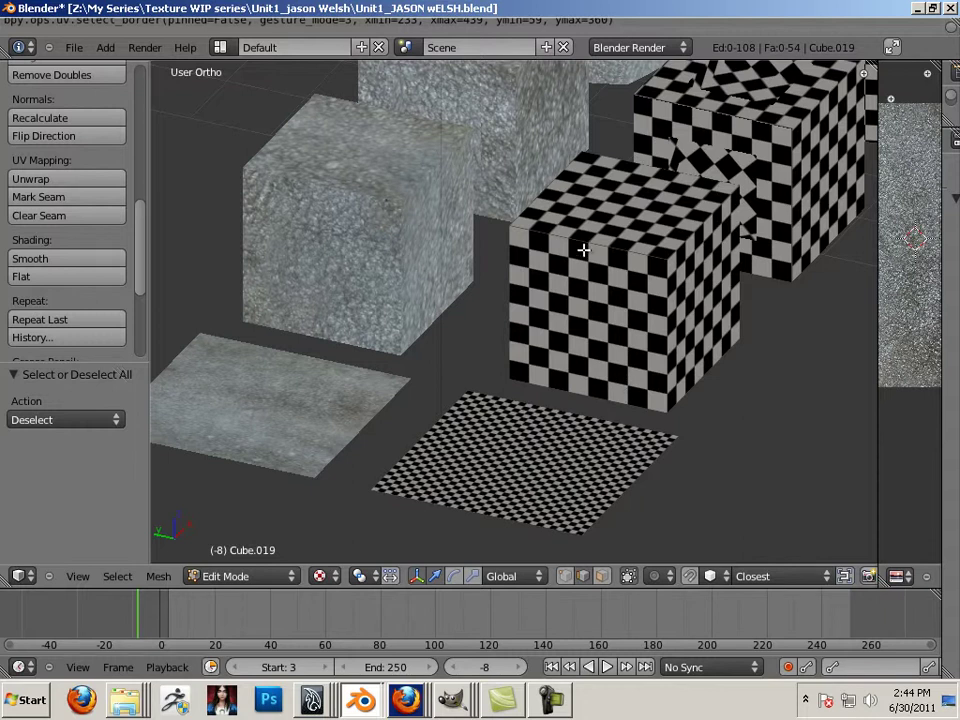
{"action": "middle_click_drag", "start_coordinate": [632, 263], "coordinate": [670, 318], "text": "shift"}
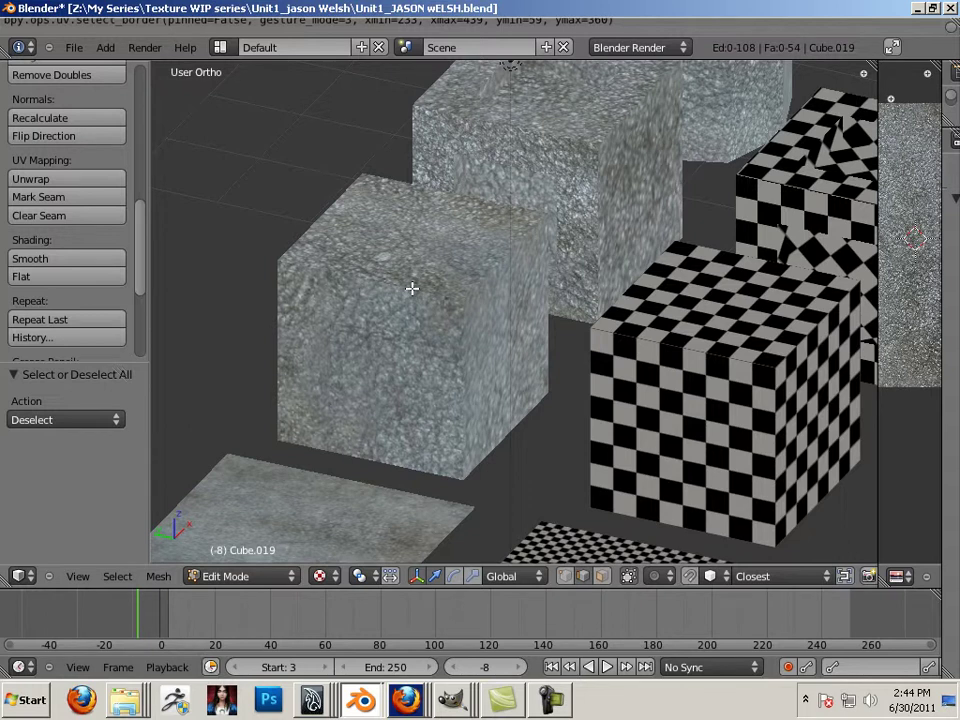
{"action": "middle_click_drag", "start_coordinate": [568, 330], "coordinate": [500, 377], "text": "shift"}
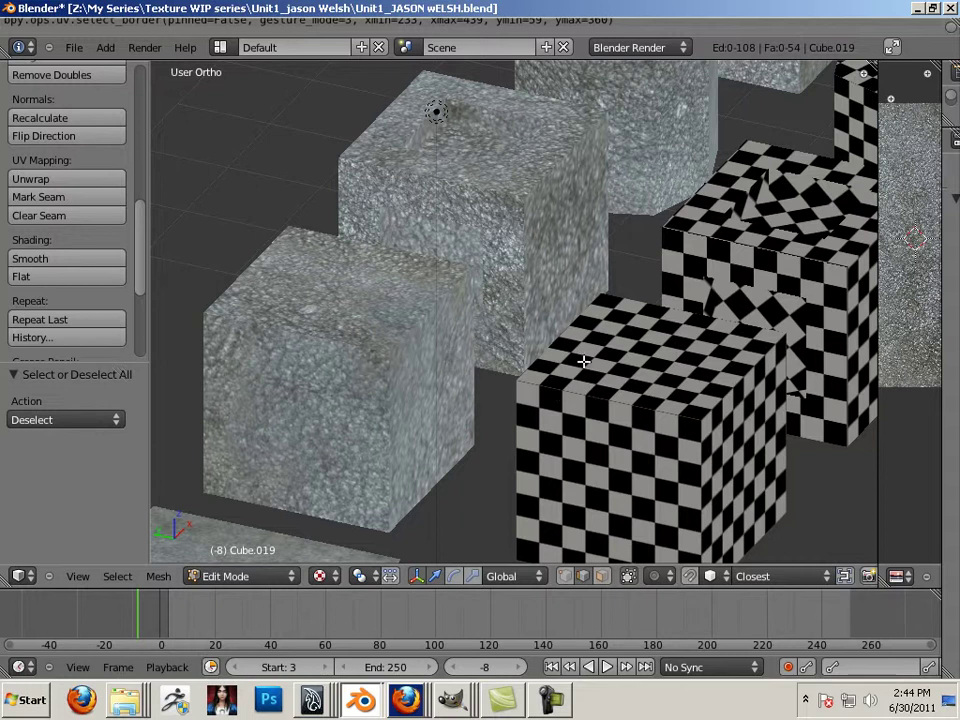
{"action": "mouse_move", "coordinate": [584, 361]}
{"action": "middle_mouse_down"}
{"action": "mouse_move", "coordinate": [429, 386]}
{"action": "mouse_move", "coordinate": [501, 377]}
{"action": "mouse_move", "coordinate": [388, 375]}
{"action": "mouse_move", "coordinate": [521, 326]}
{"action": "mouse_move", "coordinate": [456, 317]}
{"action": "mouse_move", "coordinate": [390, 328]}
{"action": "mouse_move", "coordinate": [580, 338]}
{"action": "middle_mouse_up"}
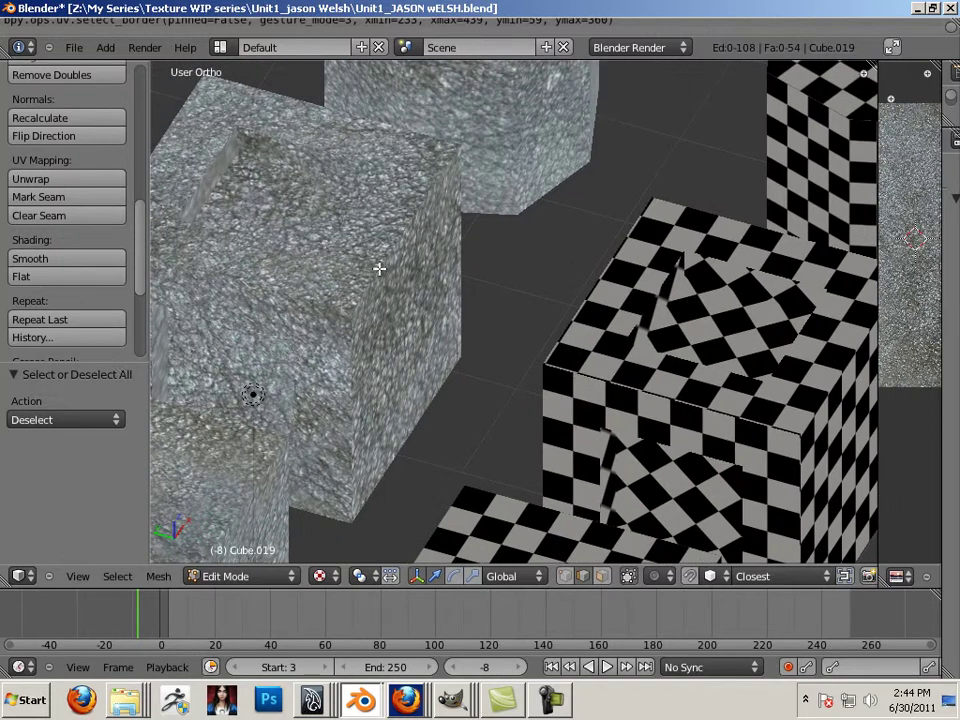
{"action": "middle_click_drag", "start_coordinate": [379, 268], "coordinate": [581, 311]}
{"action": "scroll", "coordinate": [581, 311], "scroll_direction": "up", "scroll_amount": 1}
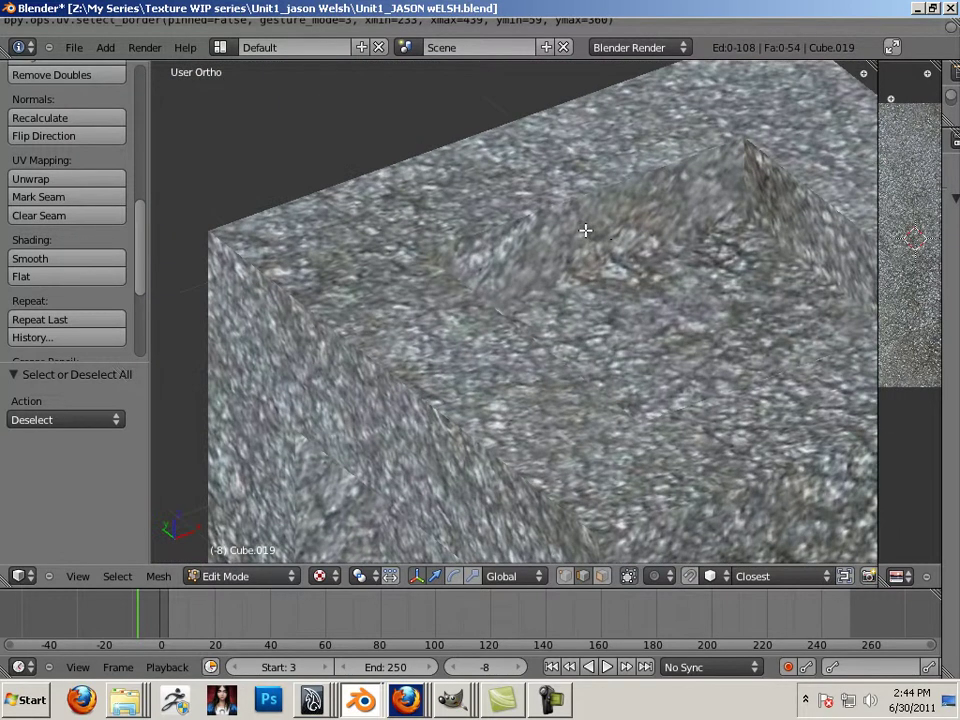
{"action": "scroll", "coordinate": [720, 243], "scroll_direction": "down", "scroll_amount": 8}
{"action": "middle_click_drag", "start_coordinate": [626, 249], "coordinate": [288, 248], "text": "shift"}
{"action": "scroll", "coordinate": [604, 322], "scroll_direction": "down", "scroll_amount": 1}
- Examine the texture mapping along the row of shapes, concentrating on the cubes with a raised dome on top
{"action": "middle_click_drag", "start_coordinate": [604, 322], "coordinate": [424, 321]}
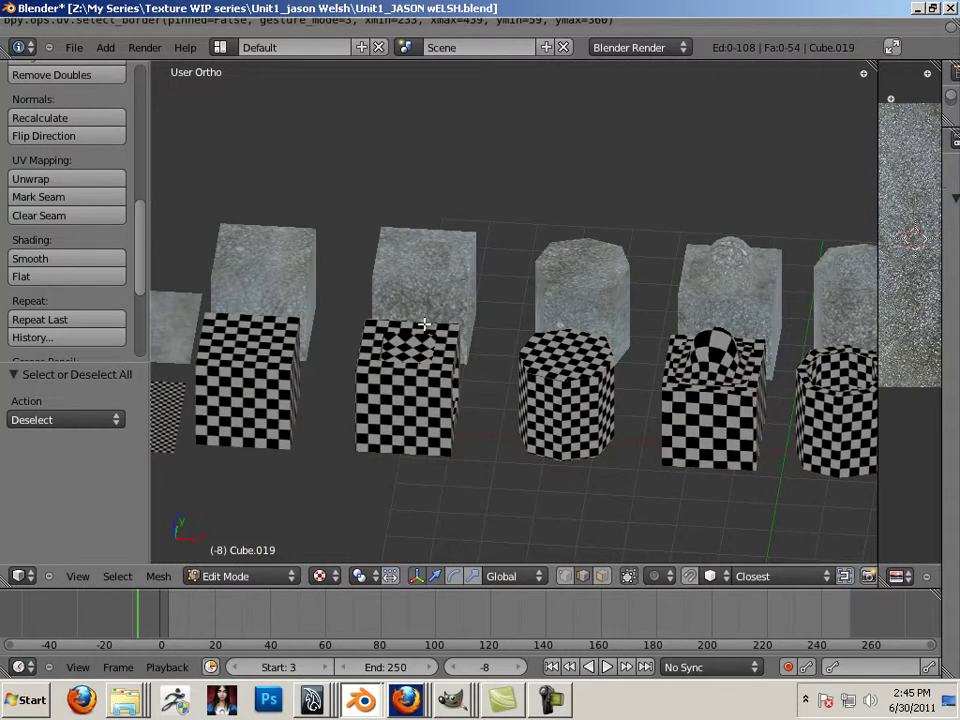
{"action": "middle_click_drag", "start_coordinate": [610, 373], "coordinate": [478, 336]}
{"action": "scroll", "coordinate": [490, 340], "scroll_direction": "up", "scroll_amount": 1}
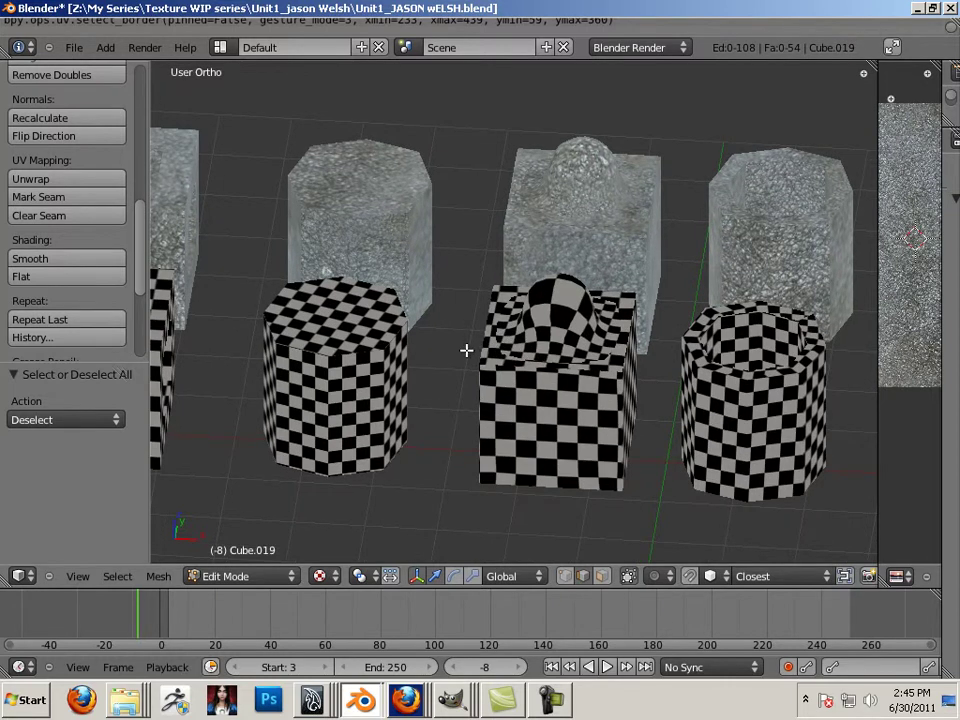
{"action": "scroll", "coordinate": [465, 346], "scroll_direction": "up", "scroll_amount": 3}
{"action": "middle_click_drag", "start_coordinate": [468, 345], "coordinate": [532, 368]}
{"action": "scroll", "coordinate": [566, 375], "scroll_direction": "up", "scroll_amount": 1}
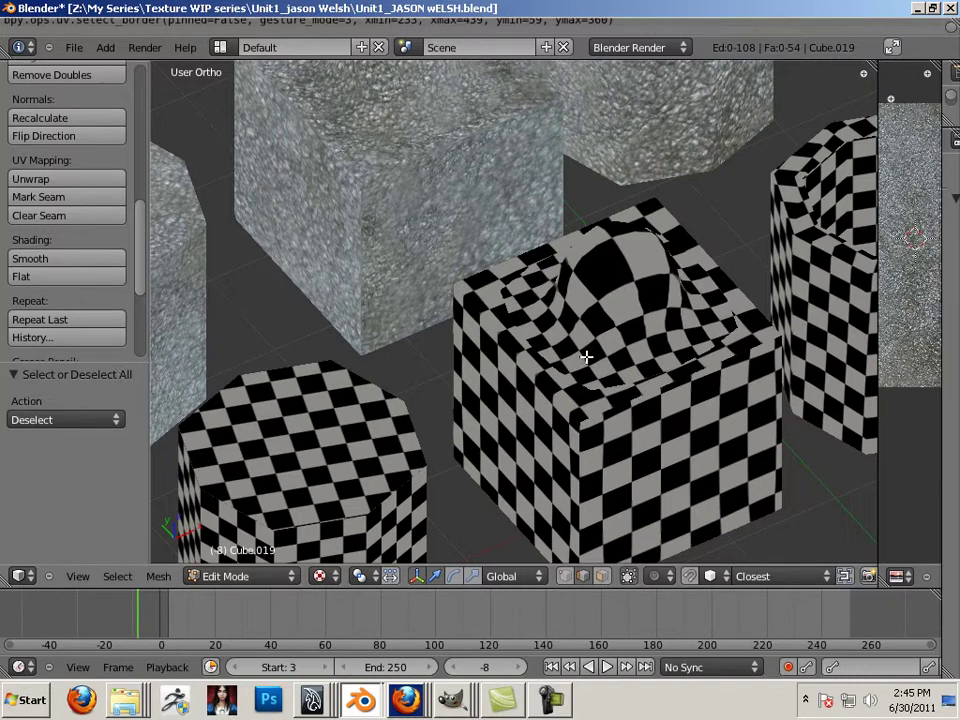
{"action": "scroll", "coordinate": [585, 356], "scroll_direction": "down", "scroll_amount": 2}
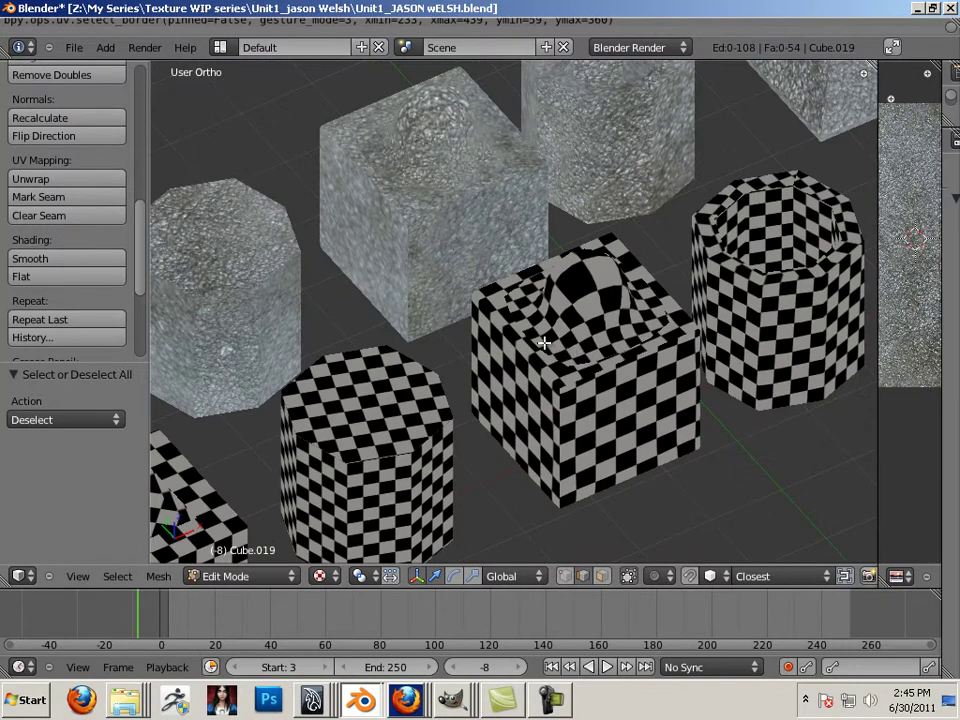
{"action": "middle_click_drag", "start_coordinate": [443, 314], "coordinate": [527, 433], "text": "shift"}
{"action": "scroll", "coordinate": [504, 381], "scroll_direction": "up", "scroll_amount": 3}
{"action": "middle_click_drag", "start_coordinate": [457, 350], "coordinate": [534, 372]}
{"action": "middle_click_drag", "start_coordinate": [360, 308], "coordinate": [465, 373], "text": "shift"}
{"action": "scroll", "coordinate": [530, 372], "scroll_direction": "up", "scroll_amount": 1}
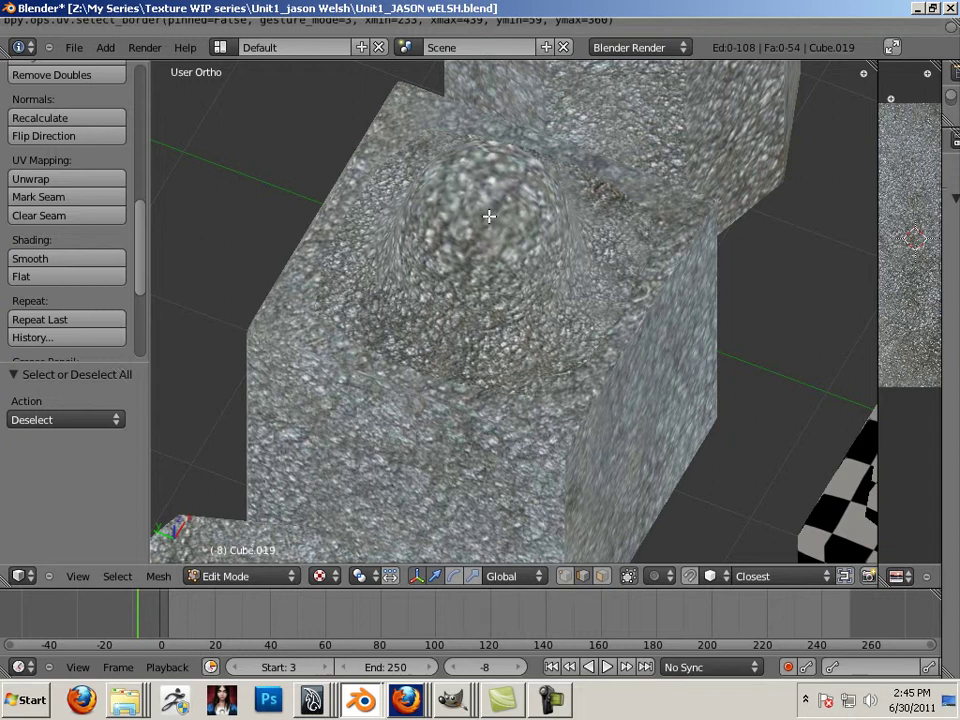
{"action": "middle_click_drag", "start_coordinate": [488, 216], "coordinate": [633, 377]}
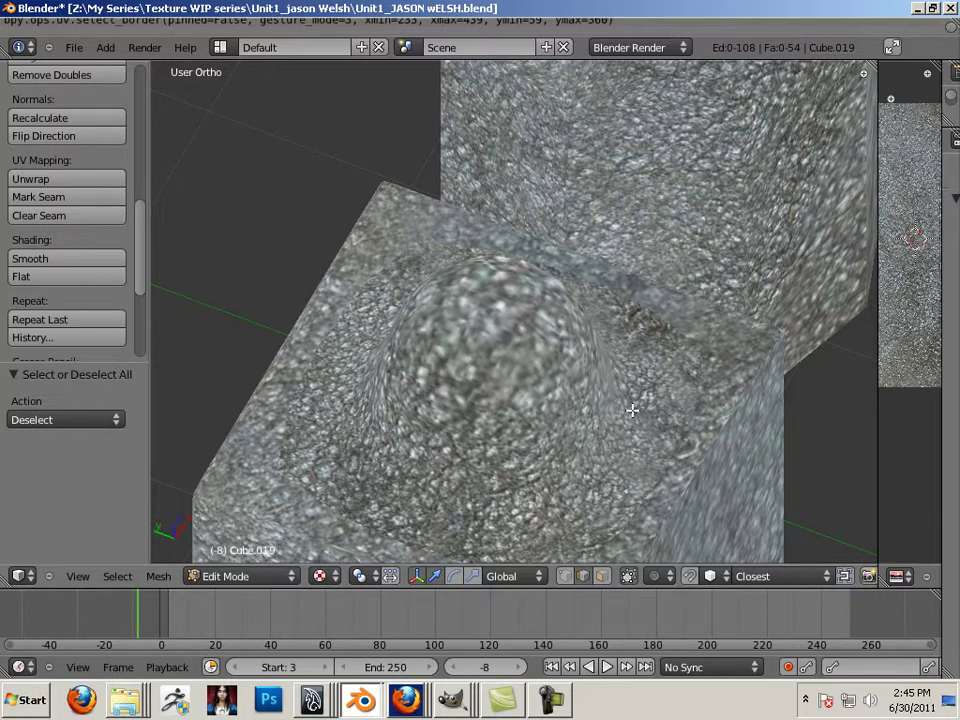
{"action": "middle_click_drag", "start_coordinate": [632, 407], "coordinate": [566, 392], "text": "ctrl"}
- Examine the textures on the hollow octagonal cylinders and the four-sided pyramids
{"action": "middle_click_drag", "start_coordinate": [817, 450], "coordinate": [423, 342], "text": "shift"}
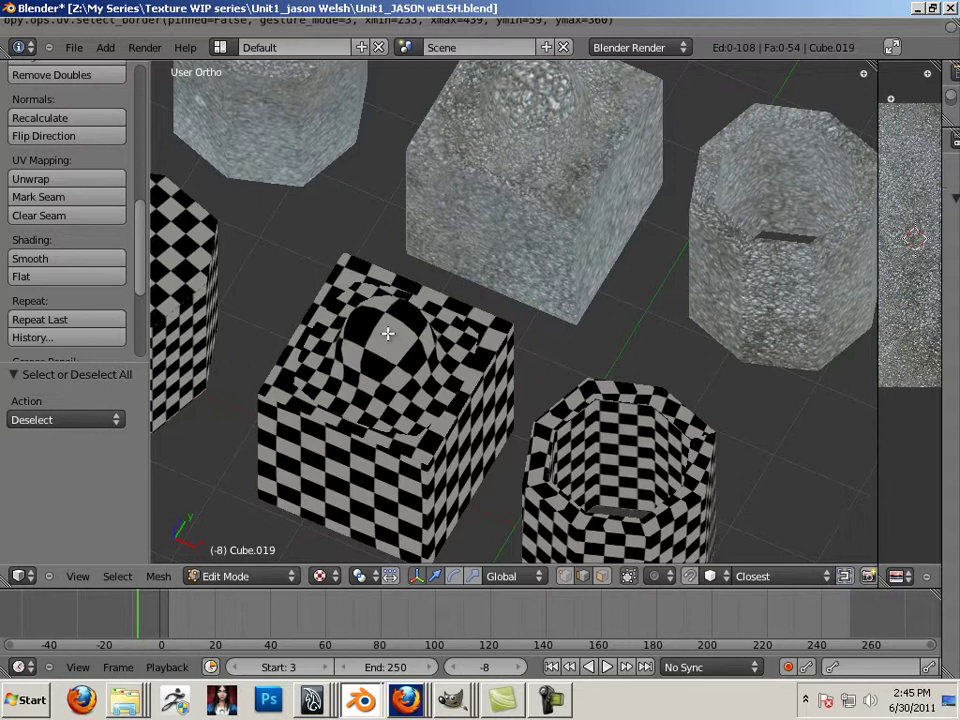
{"action": "middle_click_drag", "start_coordinate": [677, 358], "coordinate": [526, 441], "text": "shift"}
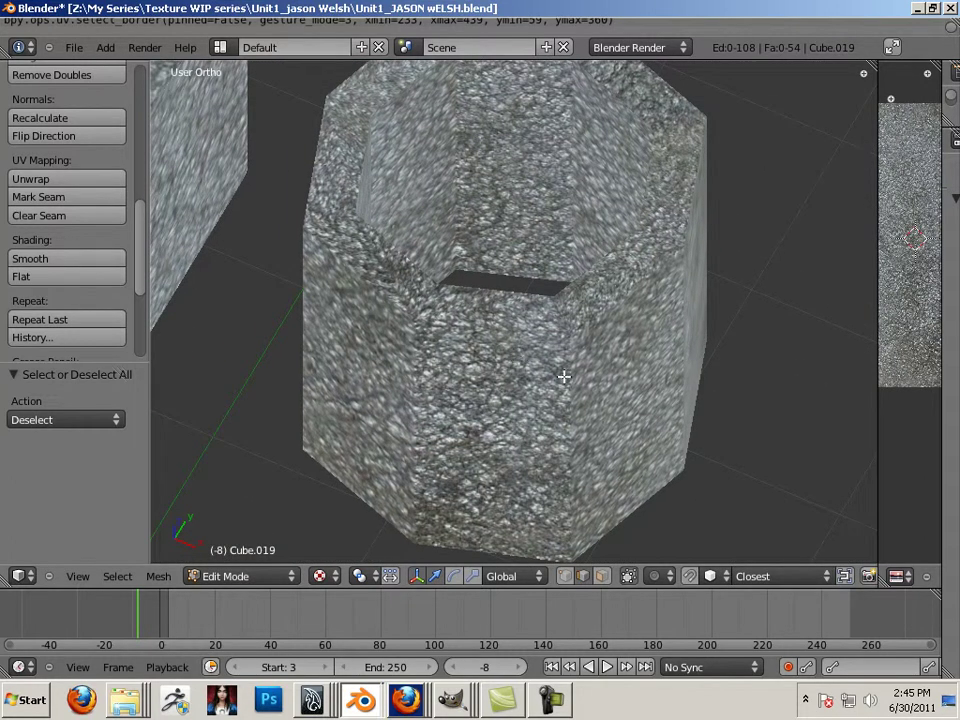
{"action": "middle_click_drag", "start_coordinate": [643, 398], "coordinate": [529, 381], "text": "ctrl"}
{"action": "middle_click_drag", "start_coordinate": [718, 475], "coordinate": [563, 186], "text": "shift"}
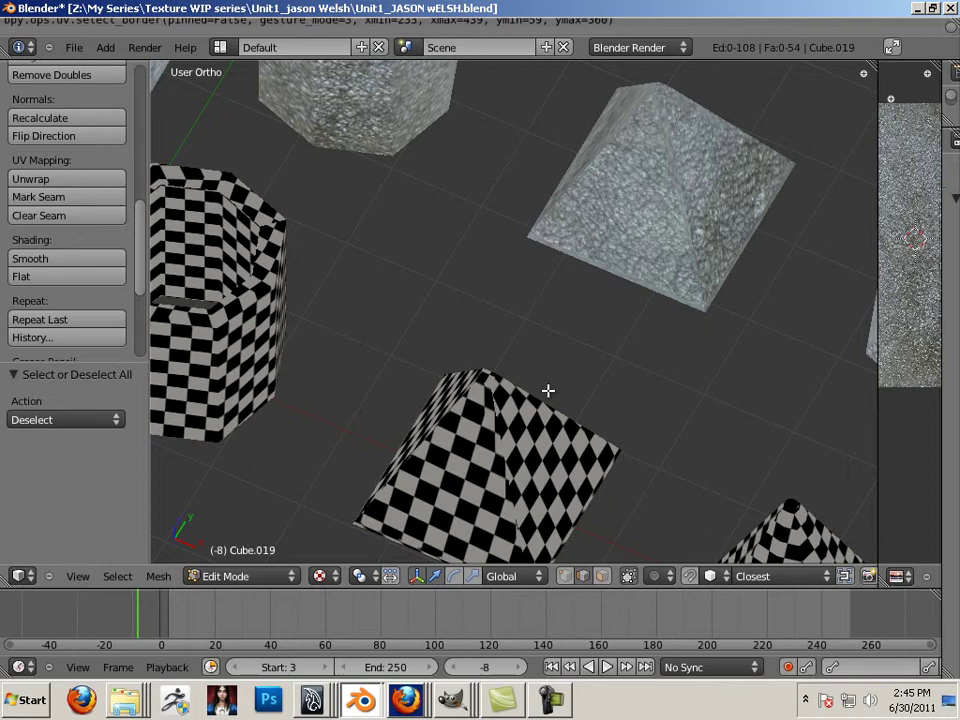
{"action": "middle_click_drag", "start_coordinate": [548, 390], "coordinate": [591, 294], "text": "shift"}
{"action": "middle_click_drag", "start_coordinate": [529, 330], "coordinate": [523, 260], "text": "ctrl"}
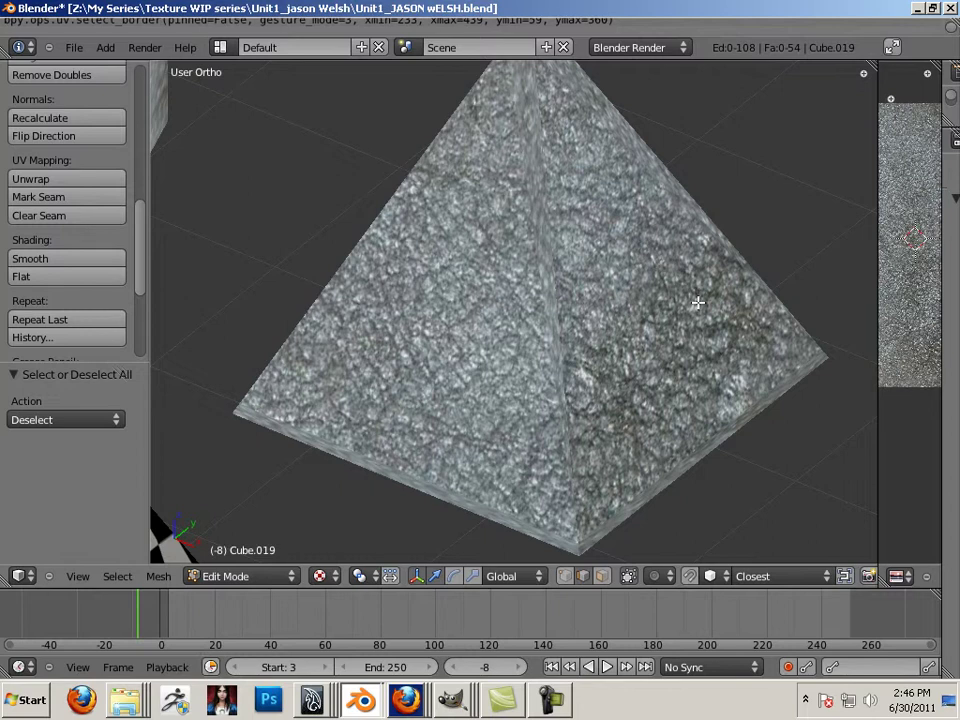
- Examine the textures on the cones, spheres, combined boxes and stacked planks, ending with an overview of all the meshes
{"action": "scroll", "coordinate": [696, 302], "scroll_direction": "down", "scroll_amount": 8}
{"action": "middle_click_drag", "start_coordinate": [525, 390], "coordinate": [381, 242], "text": "shift"}
{"action": "scroll", "coordinate": [518, 272], "scroll_direction": "up", "scroll_amount": 2}
{"action": "middle_click_drag", "start_coordinate": [518, 272], "coordinate": [403, 285], "text": "shift"}
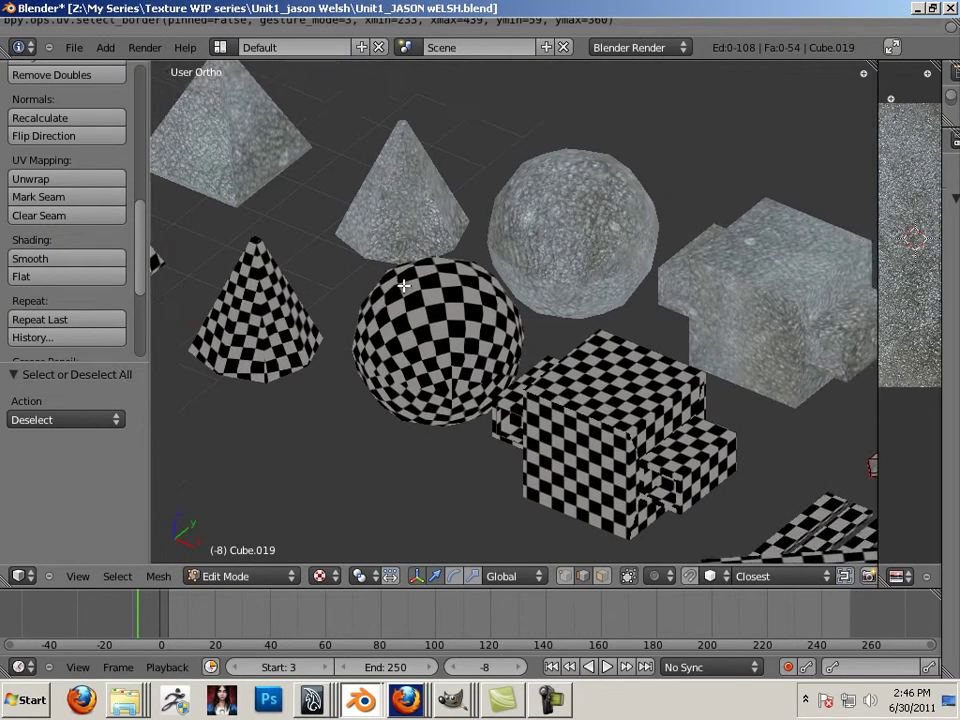
{"action": "middle_click_drag", "start_coordinate": [468, 290], "coordinate": [304, 214], "text": "shift"}
{"action": "scroll", "coordinate": [403, 270], "scroll_direction": "up", "scroll_amount": 2}
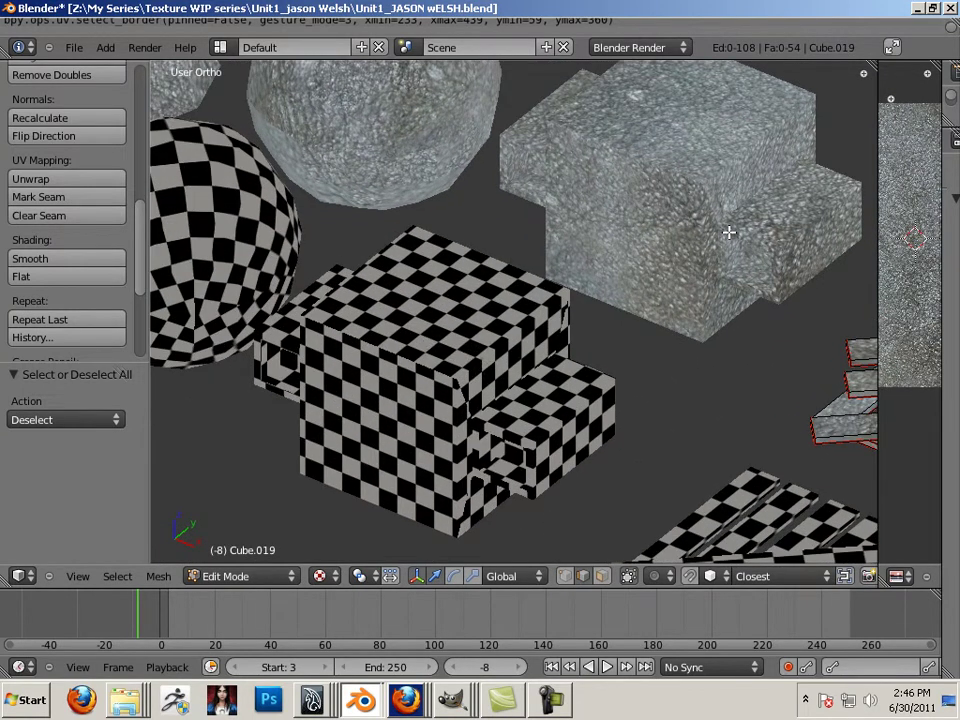
{"action": "middle_click_drag", "start_coordinate": [444, 377], "coordinate": [266, 300], "text": "shift"}
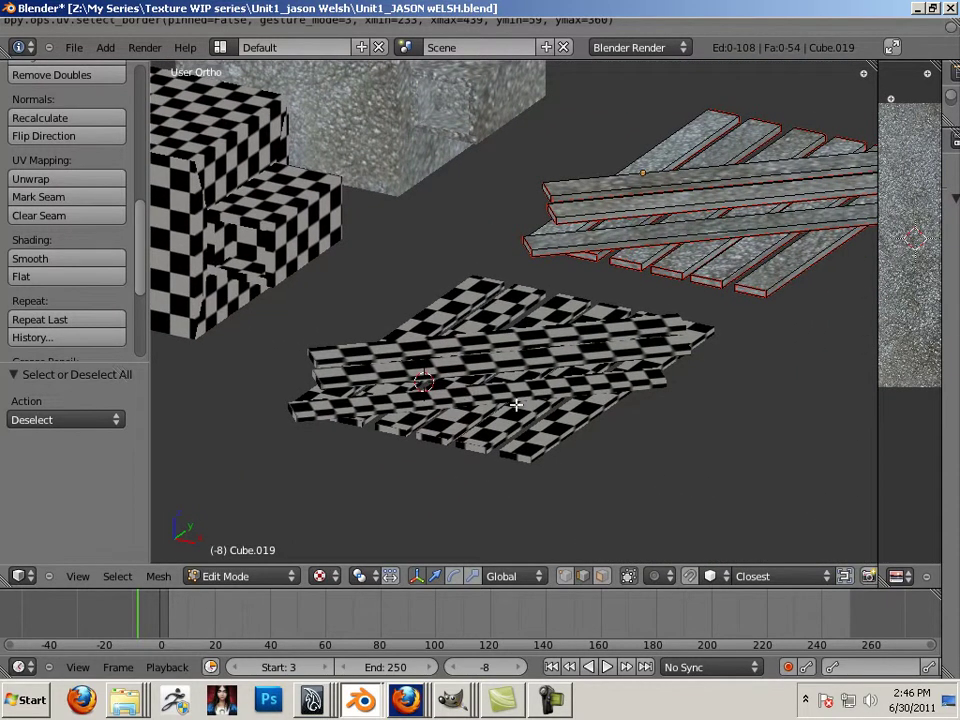
{"action": "scroll", "coordinate": [698, 400], "scroll_direction": "down", "scroll_amount": 10}
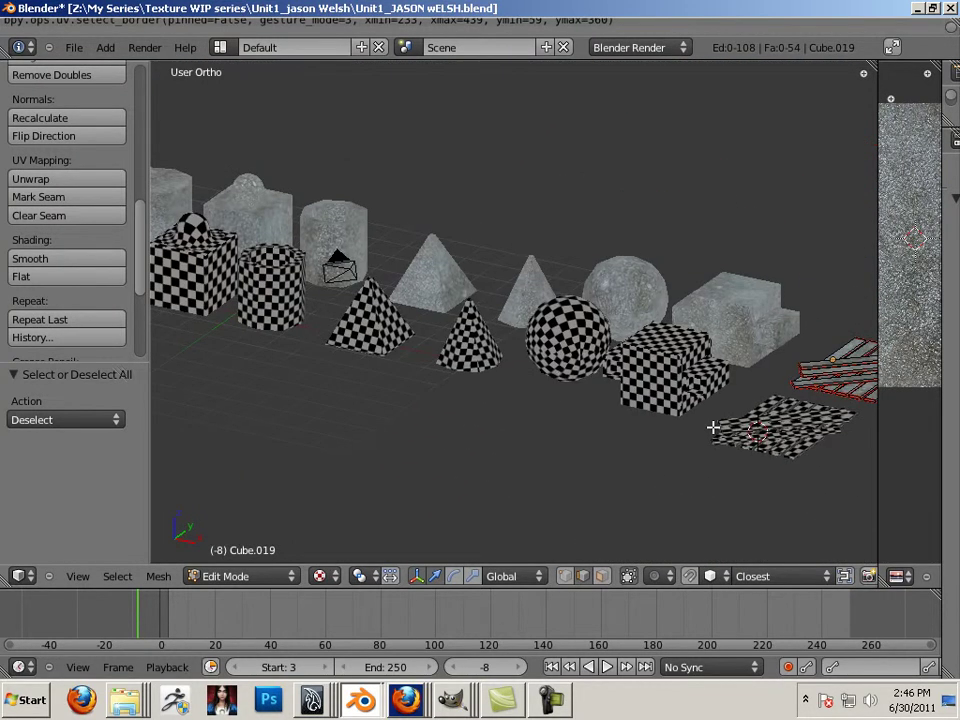
{"action": "middle_click_drag", "start_coordinate": [603, 383], "coordinate": [624, 387], "text": "shift"}
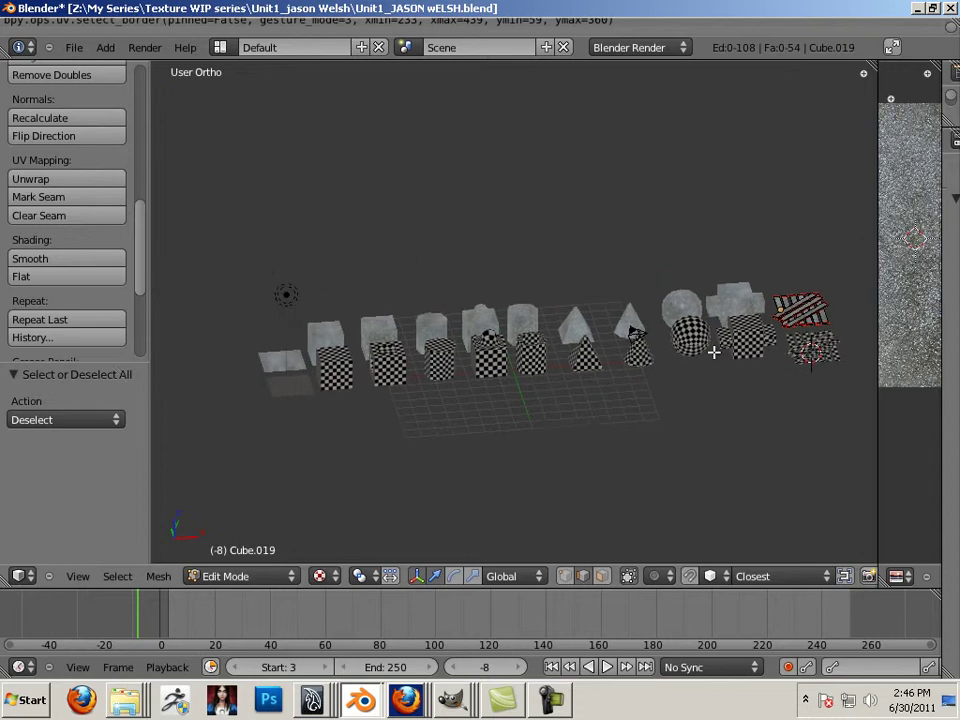
- Save the textured scene over its existing .blend file using Save As
{"action": "left_click", "coordinate": [74, 47]}
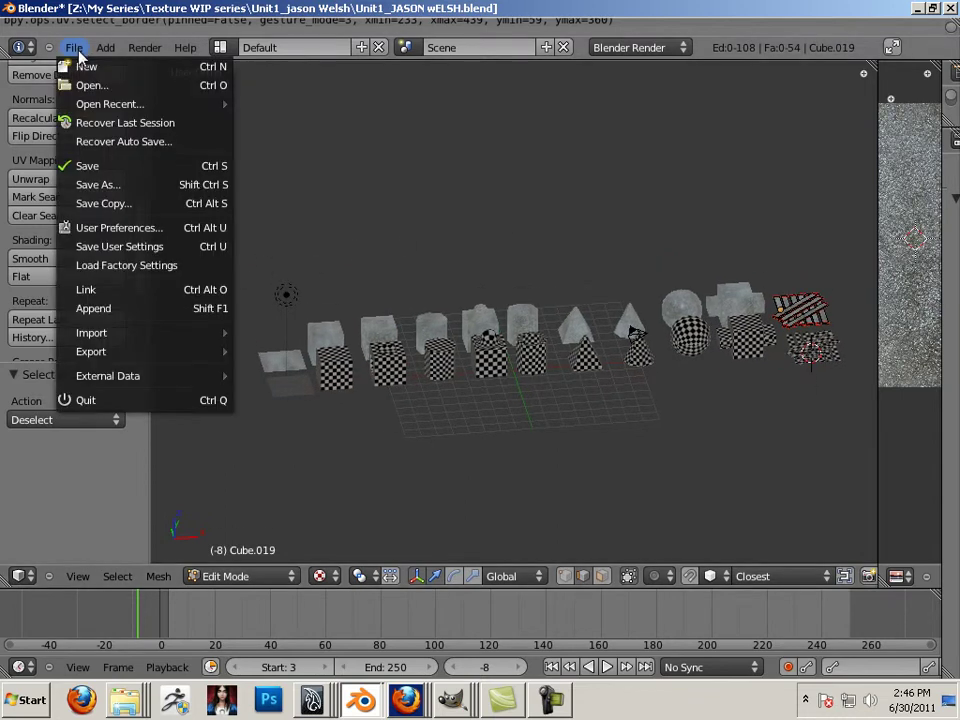
{"action": "left_click", "coordinate": [150, 186]}
{"action": "double_click", "coordinate": [294, 157]}
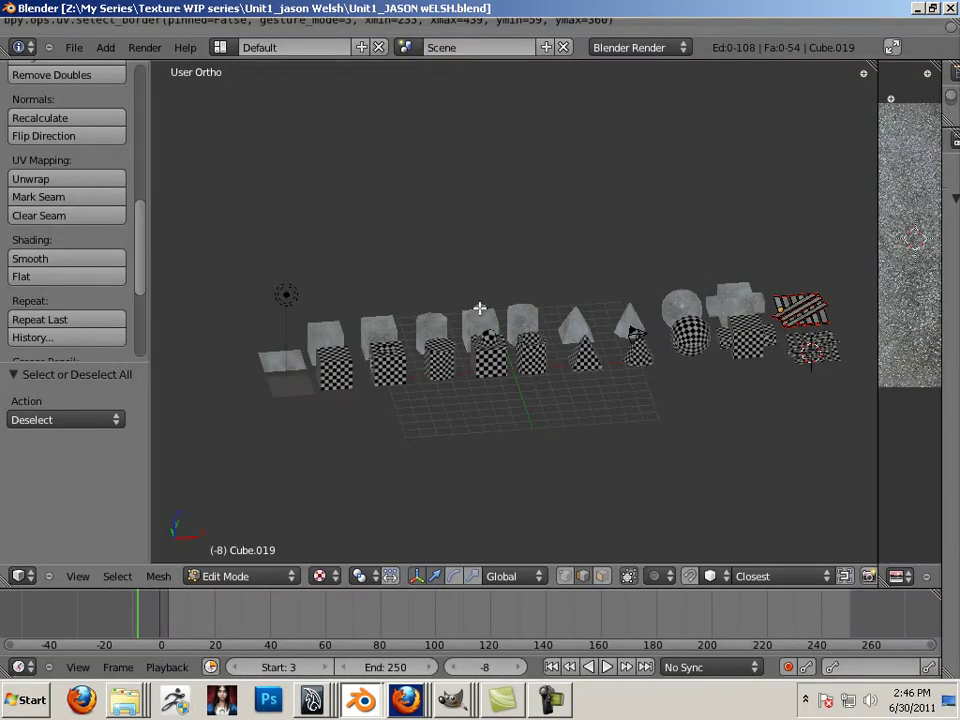
{"action": "middle_click_drag", "start_coordinate": [356, 410], "coordinate": [585, 386]}
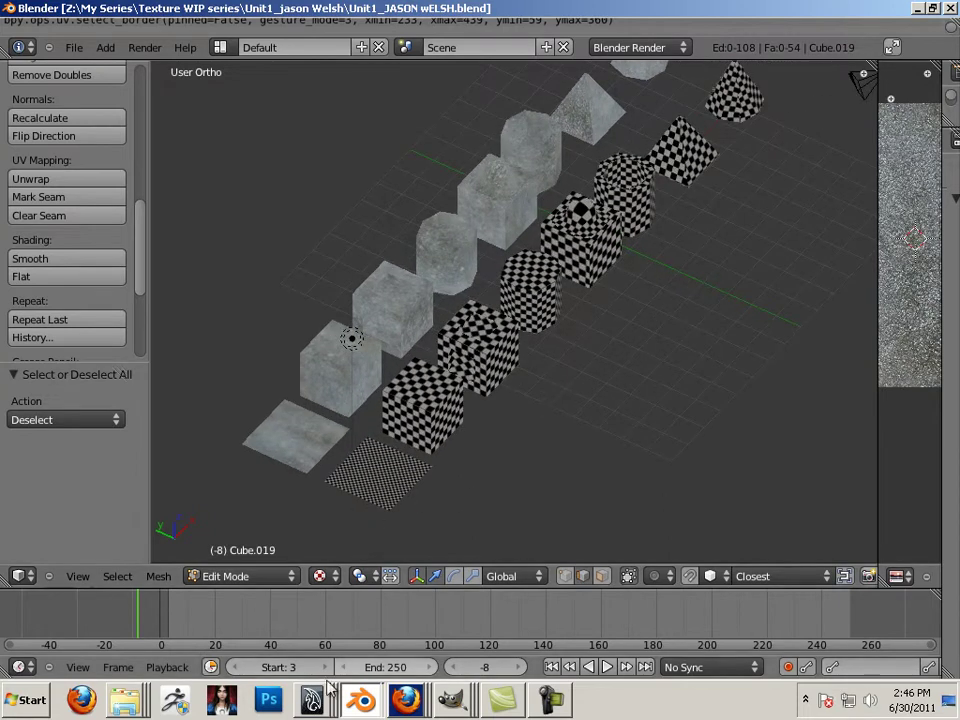
- Switch to Windows Explorer and open the Texture WIP series folder
{"action": "right_click", "coordinate": [124, 700]}
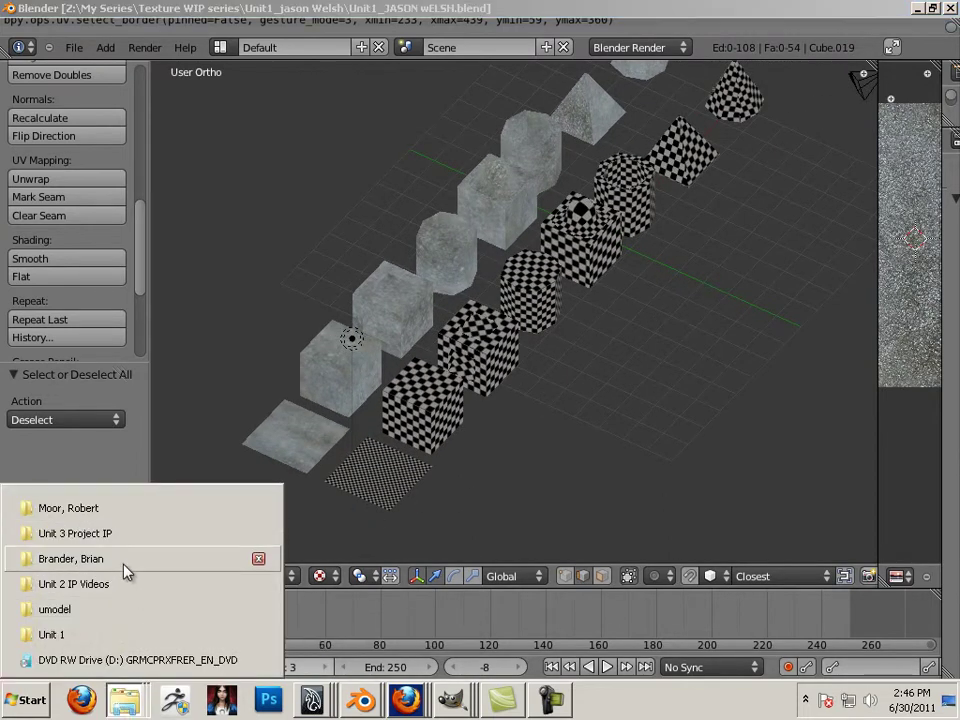
{"action": "left_click", "coordinate": [108, 640]}
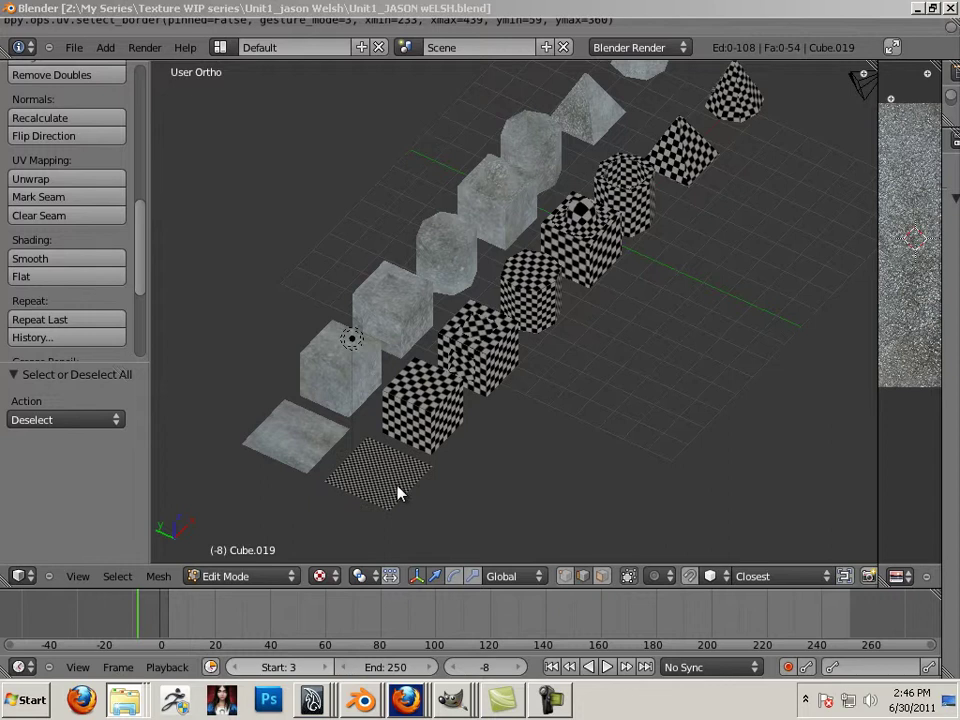
{"action": "right_click", "coordinate": [124, 700]}
{"action": "left_click", "coordinate": [127, 642]}
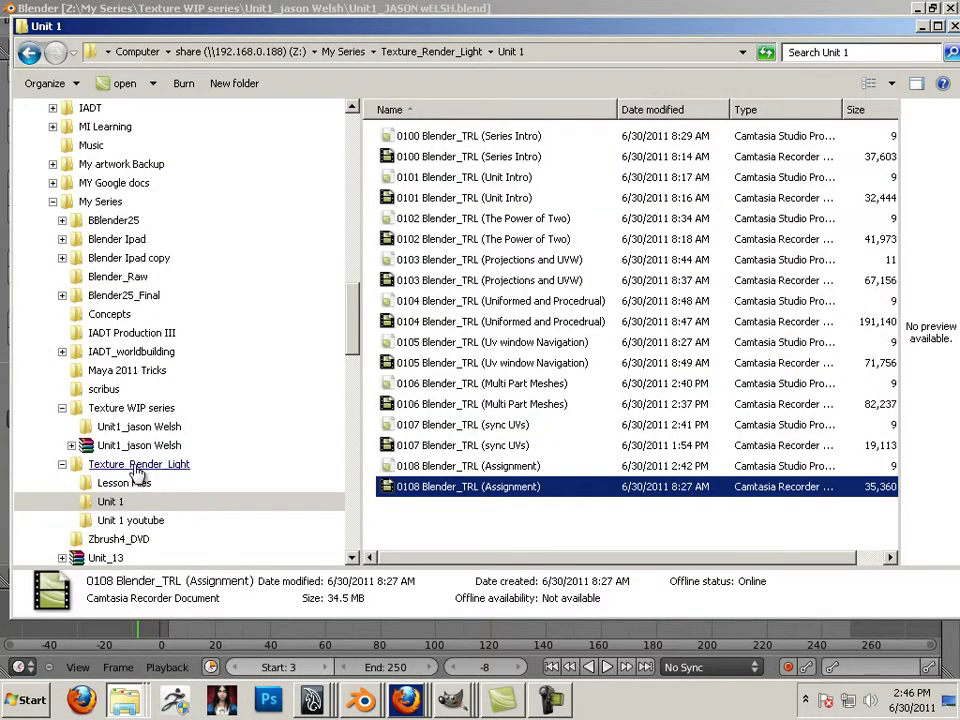
{"action": "left_click", "coordinate": [131, 408]}
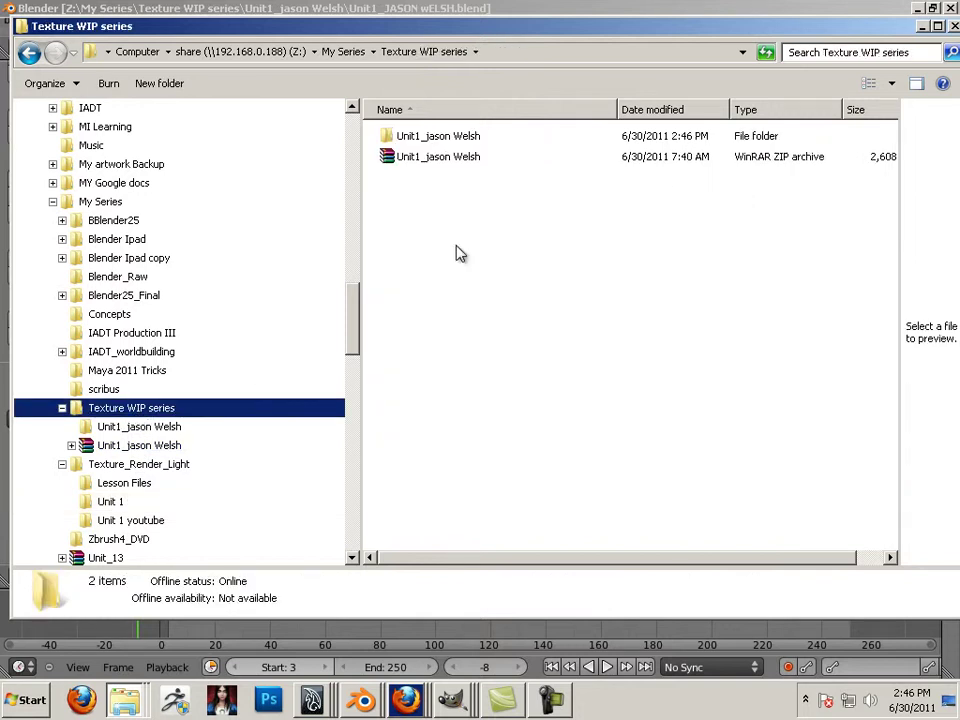
- Delete the outdated ZIP archive of the Unit 1 project from the Texture WIP series folder
{"action": "double_click", "coordinate": [437, 158]}
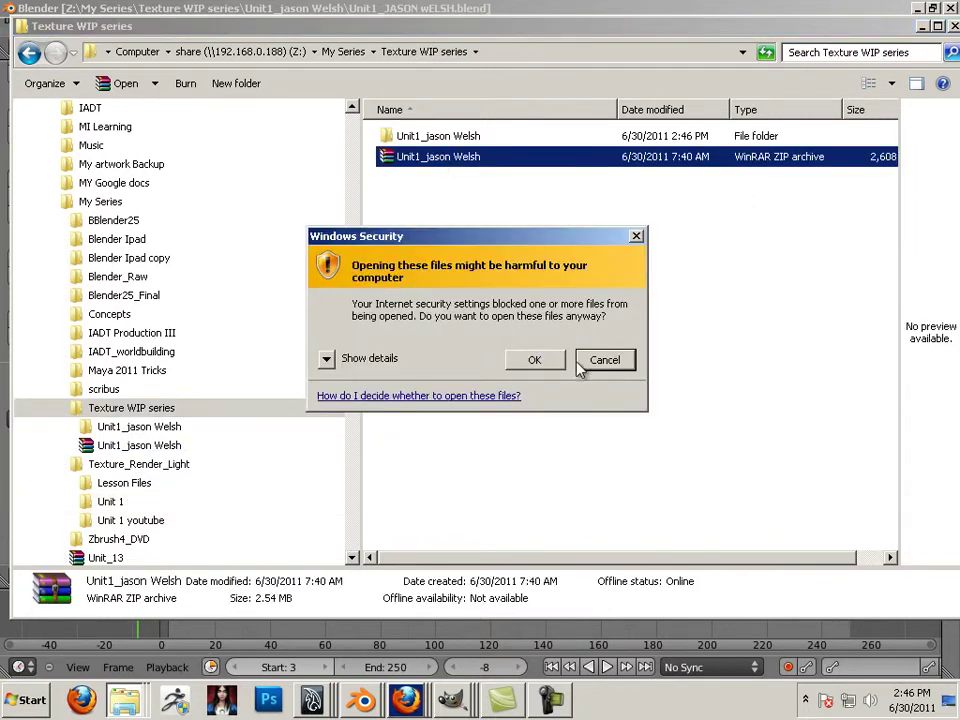
{"action": "left_click", "coordinate": [557, 362]}
{"action": "right_click", "coordinate": [440, 156]}
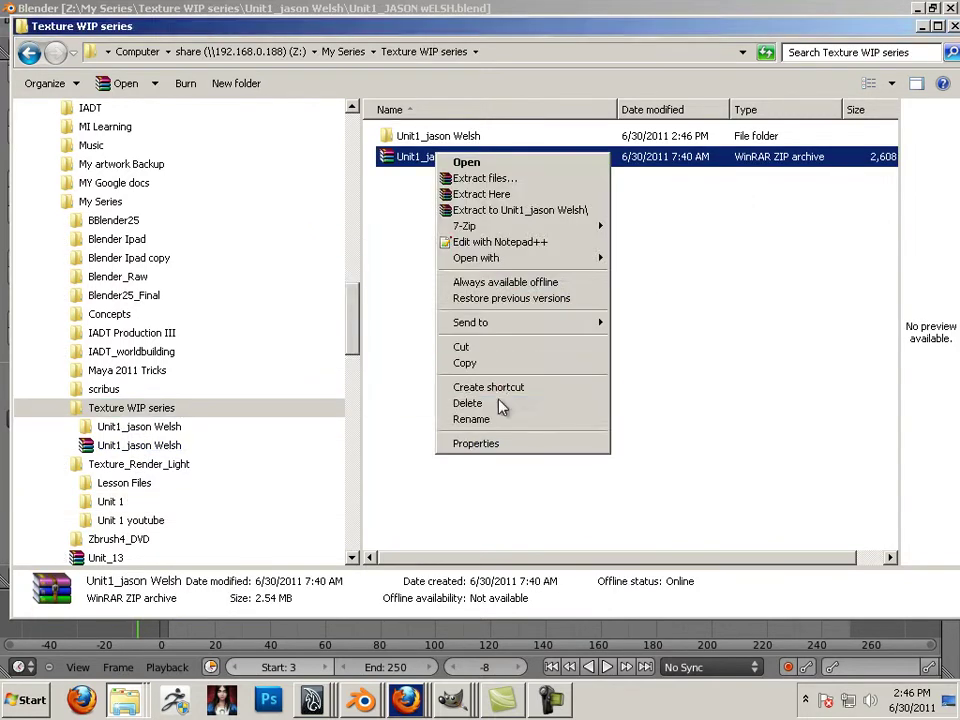
{"action": "left_click", "coordinate": [499, 404]}
{"action": "left_click", "coordinate": [553, 419]}
- Check the files inside the Unit 1 project folder, and compress the folder into a new zipped archive
{"action": "double_click", "coordinate": [435, 140]}
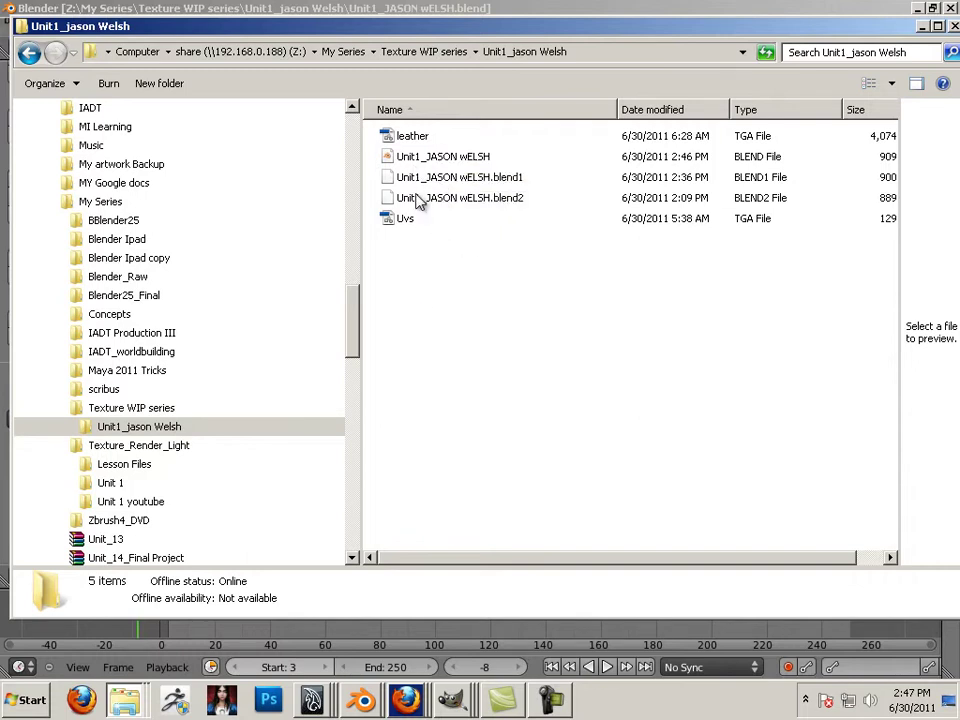
{"action": "left_click", "coordinate": [214, 410]}
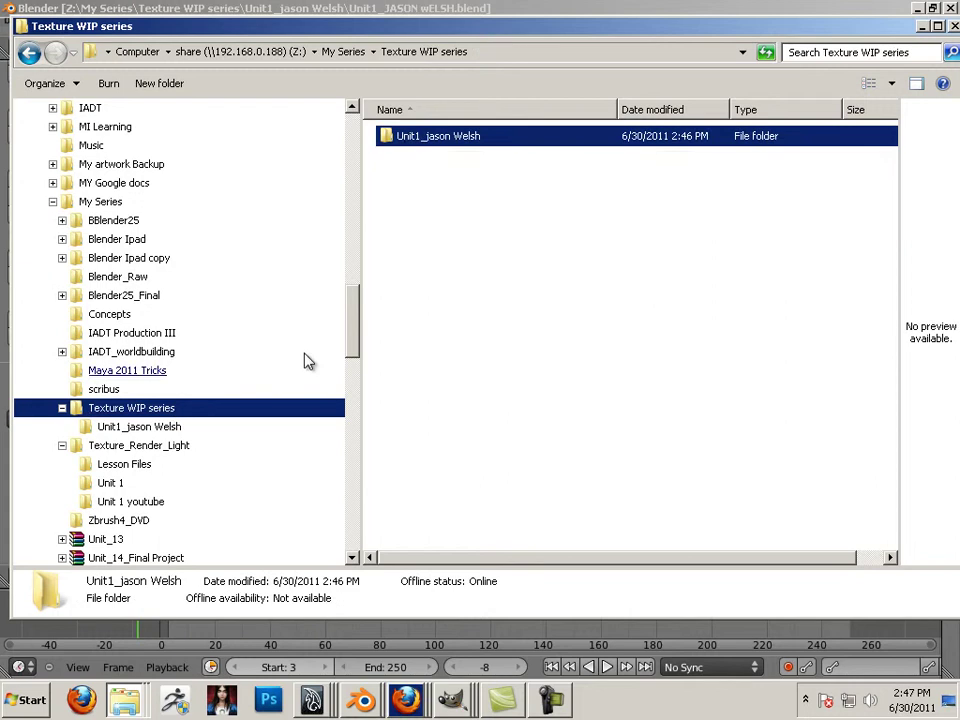
{"action": "right_click", "coordinate": [426, 143]}
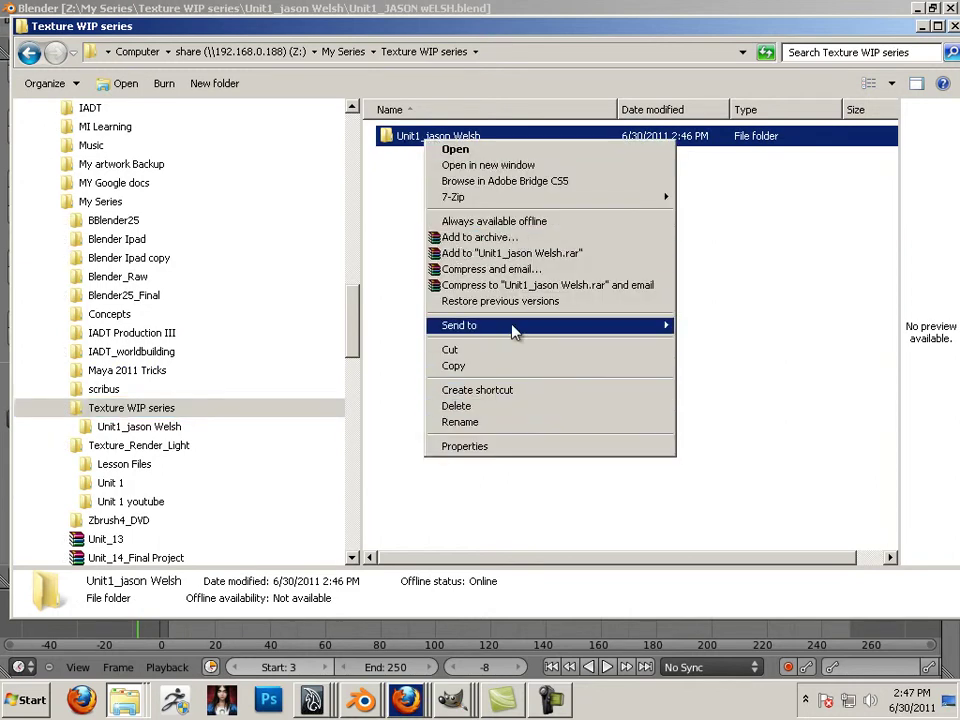
{"action": "mouse_move", "coordinate": [514, 326]}
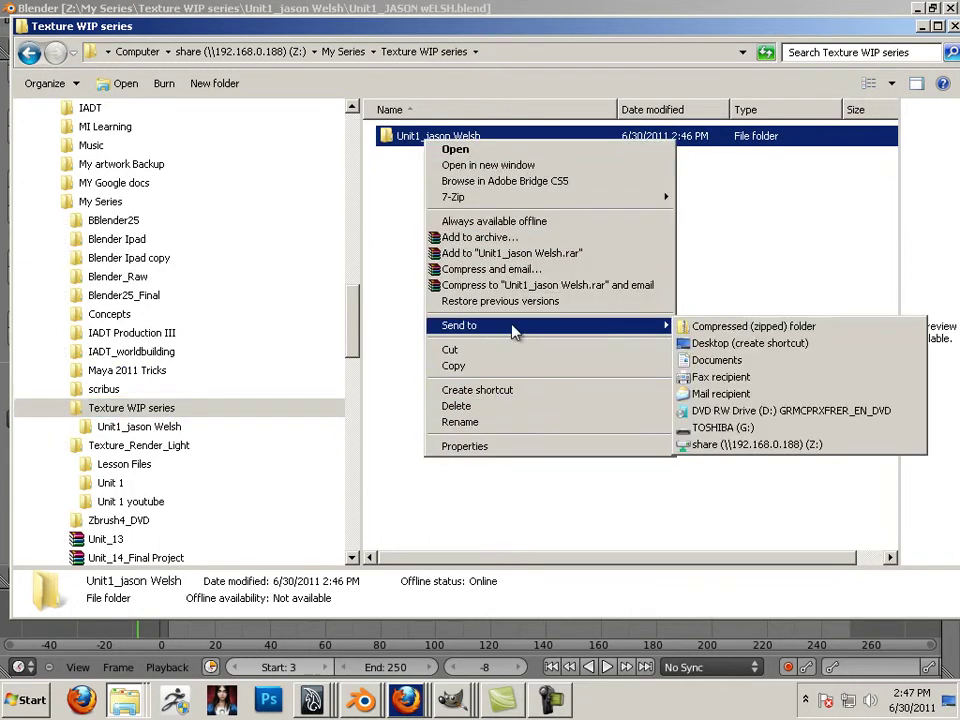
{"action": "left_click", "coordinate": [743, 328]}
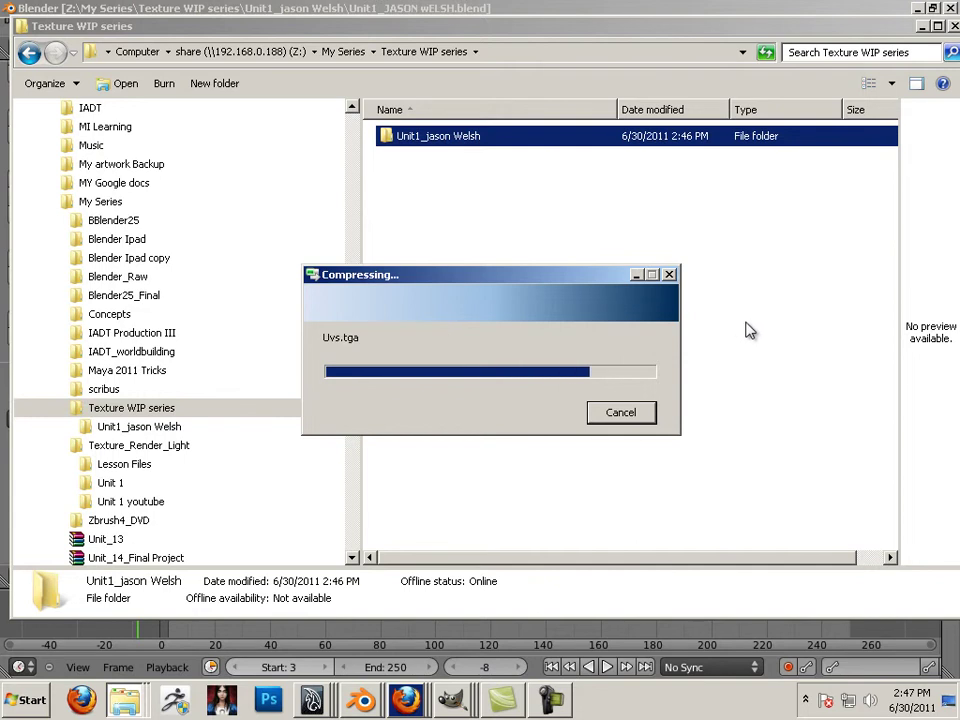
{"action": "left_click", "coordinate": [758, 324]}
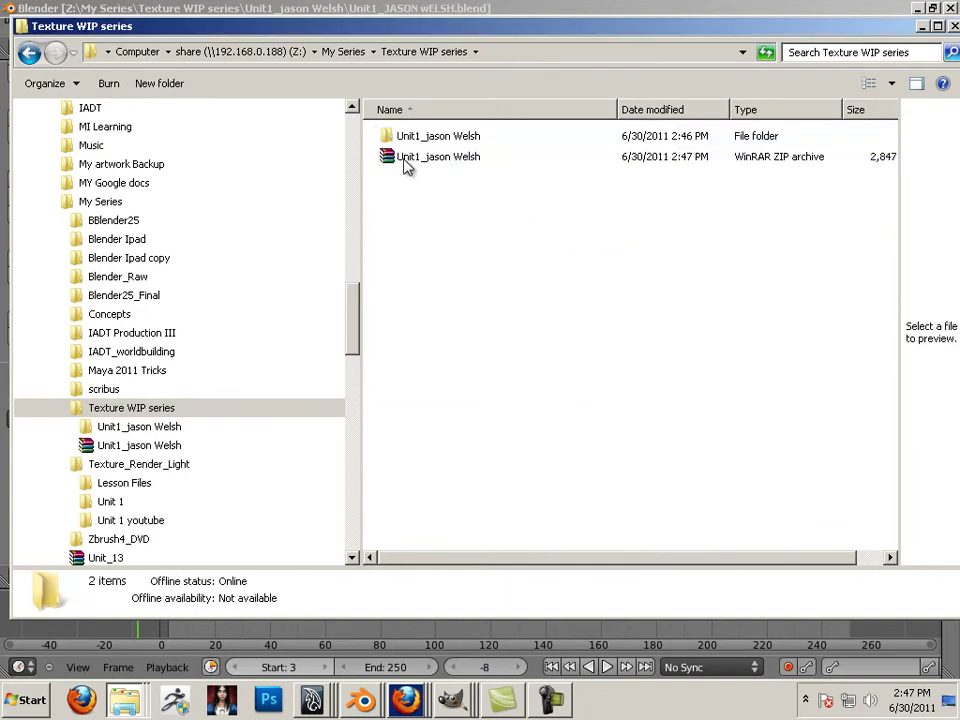